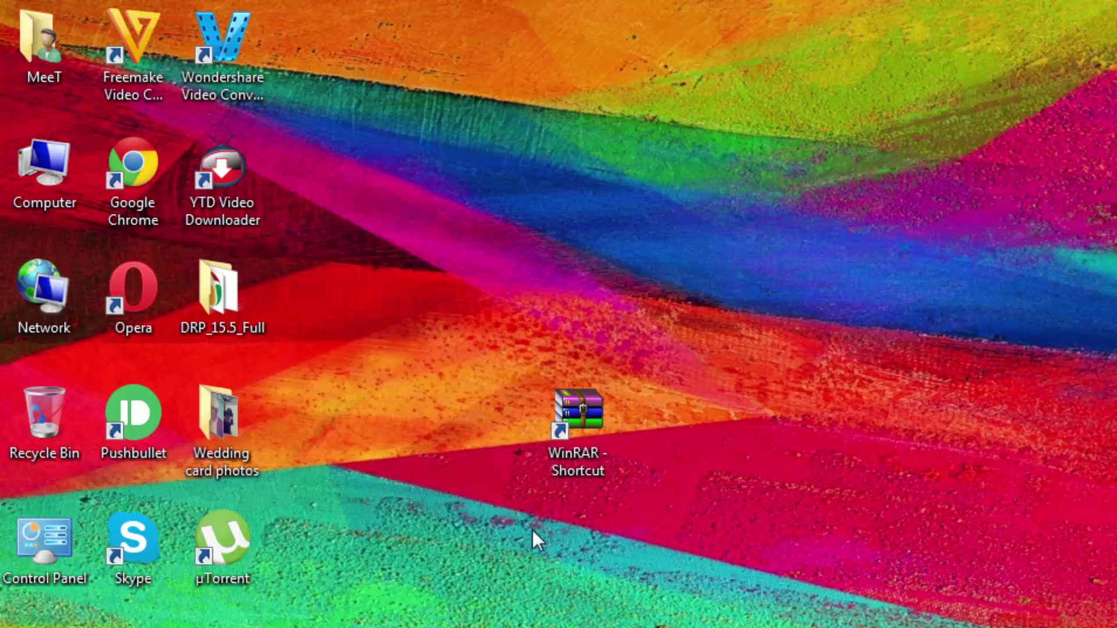
Step: Launch WinRAR from its desktop shortcut
{"action": "left_click", "coordinate": [549, 390]}
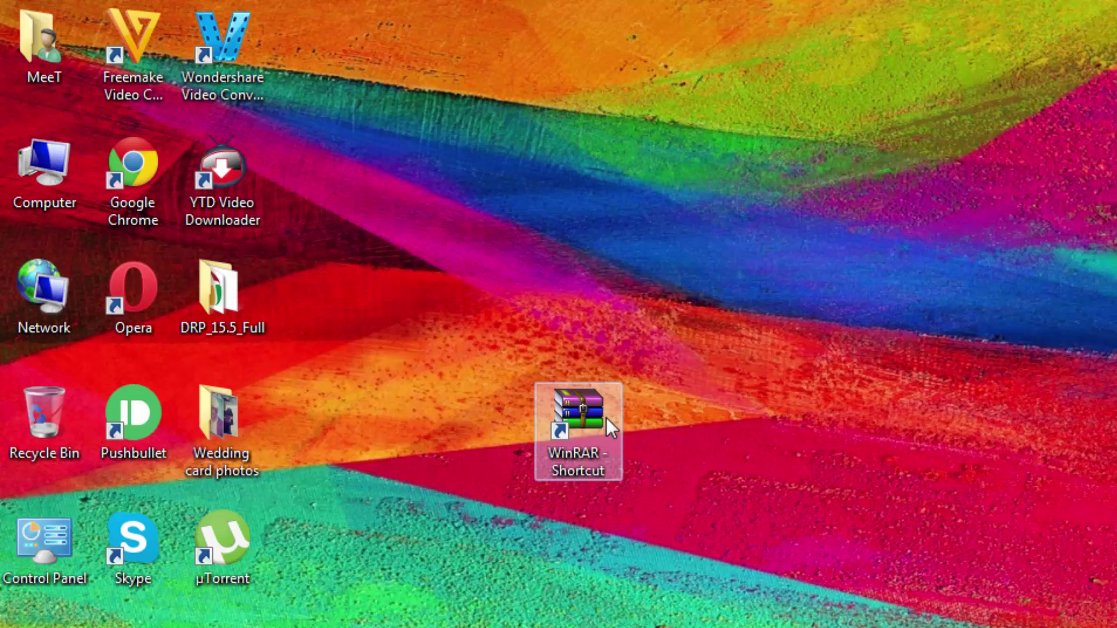
{"action": "left_click", "coordinate": [597, 487]}
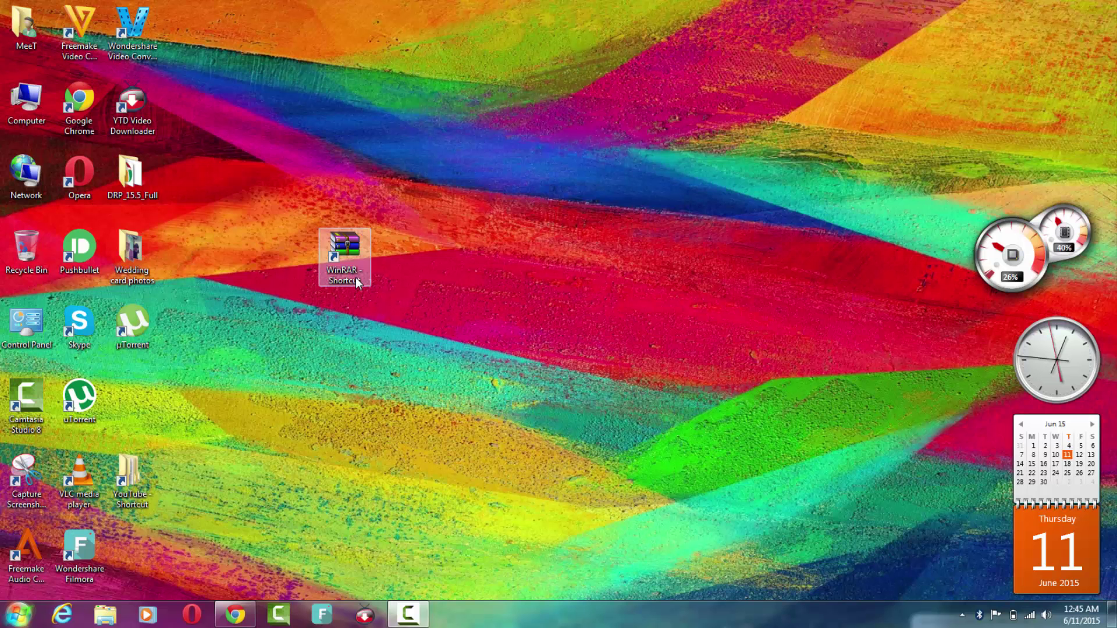
{"action": "double_click", "coordinate": [355, 278]}
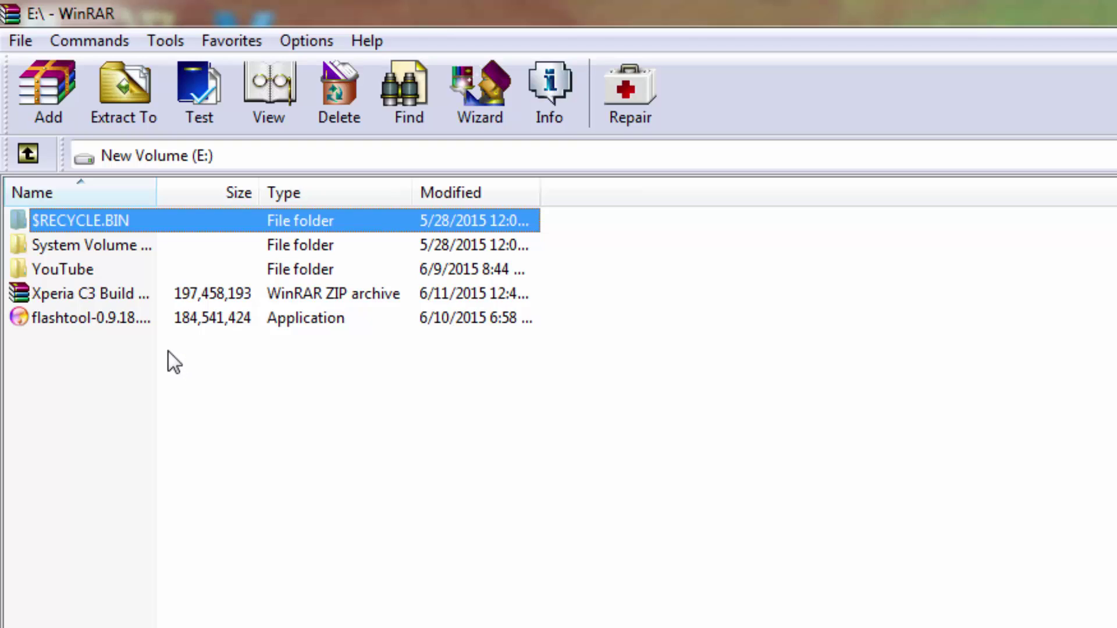
Step: Select the flashtool application and the Xperia C3 archive on drive E: and add them to an archive
{"action": "left_click_drag", "start_coordinate": [169, 352], "coordinate": [150, 283]}
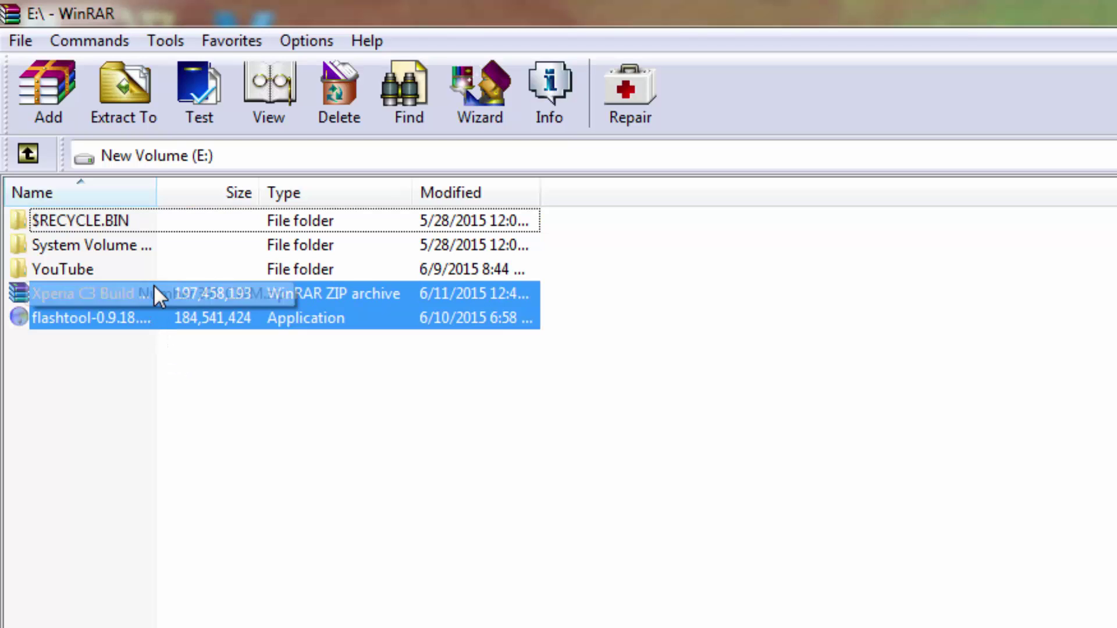
{"action": "right_click", "coordinate": [154, 285]}
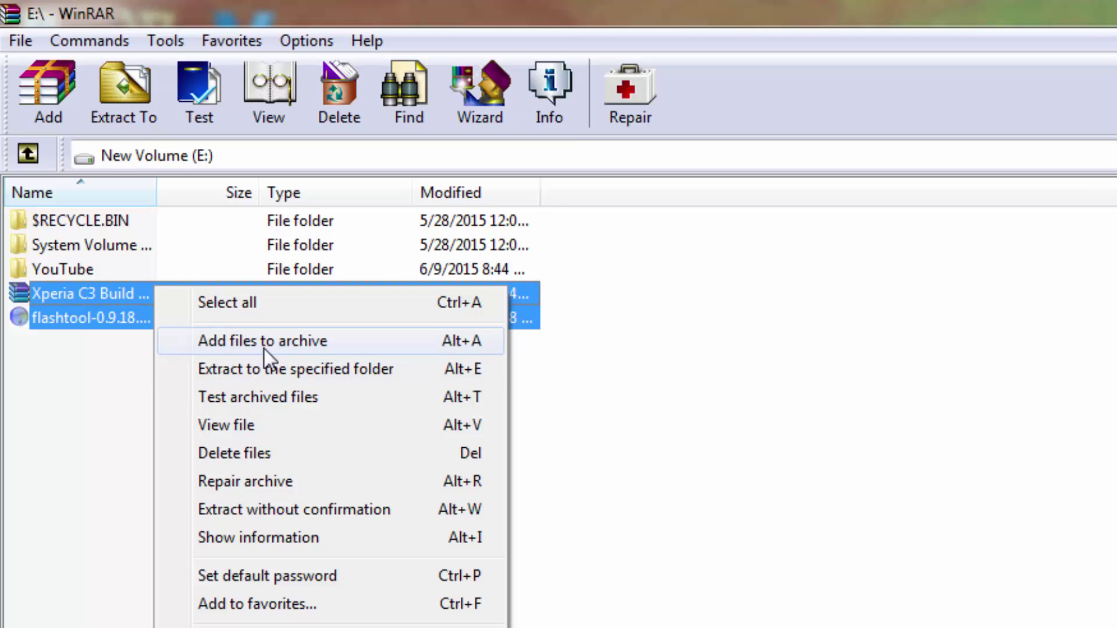
{"action": "left_click", "coordinate": [111, 364]}
{"action": "left_click", "coordinate": [111, 363]}
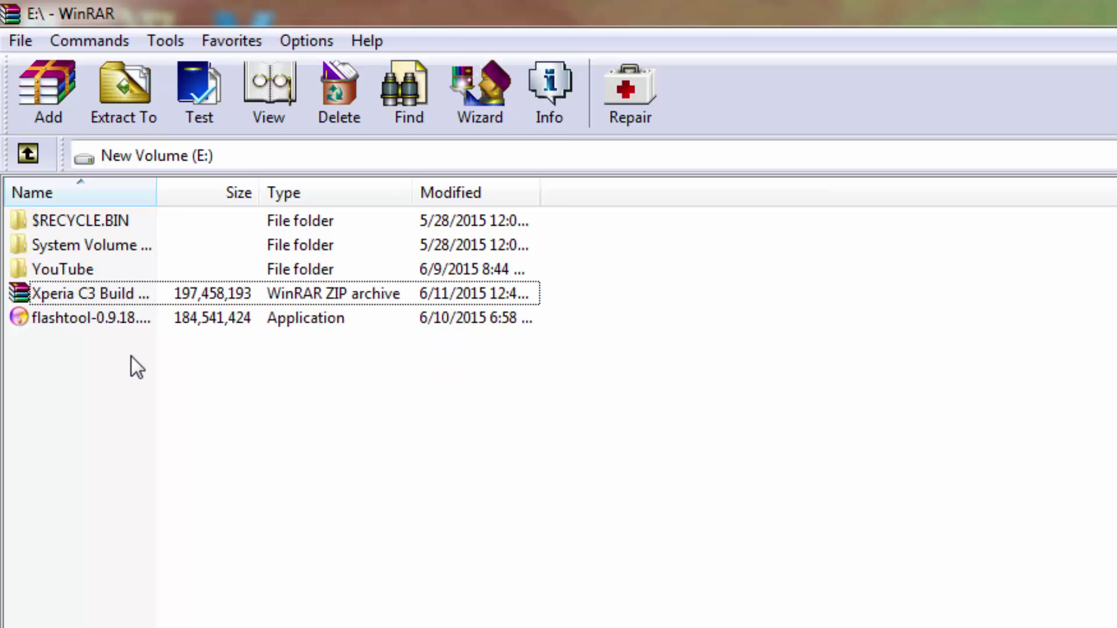
{"action": "left_click", "coordinate": [119, 315]}
{"action": "left_click", "coordinate": [111, 291], "text": "ctrl"}
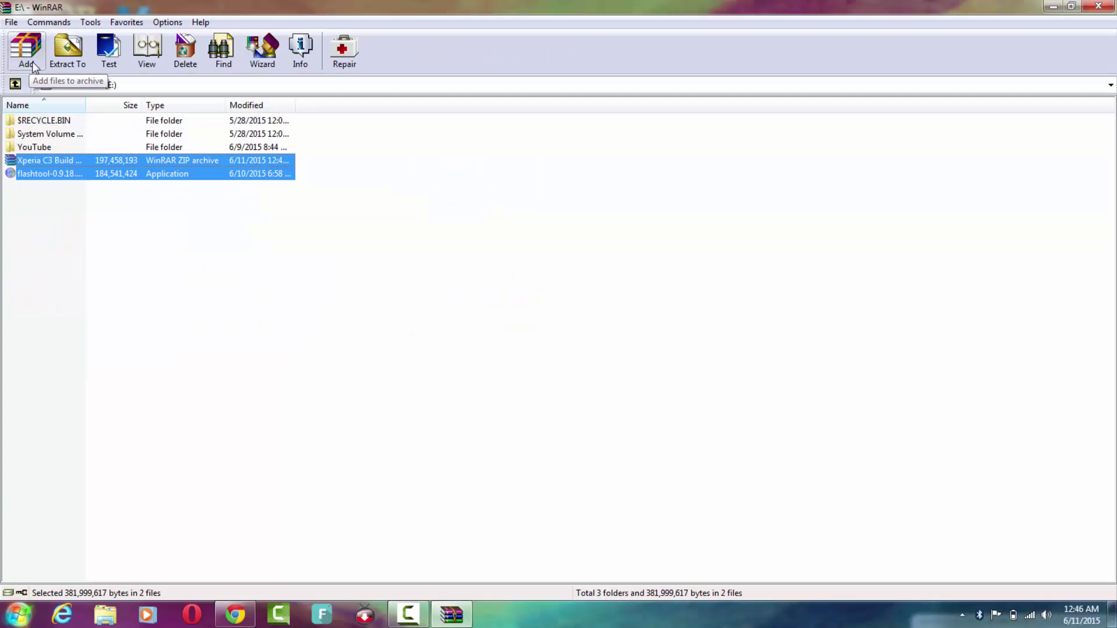
{"action": "left_click", "coordinate": [60, 112]}
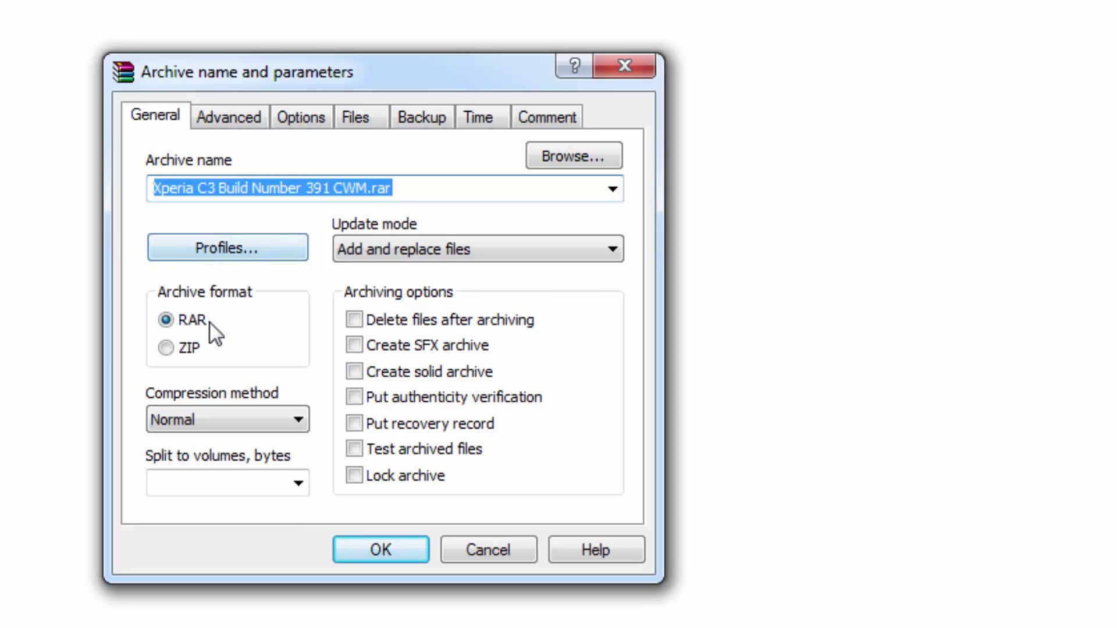
Step: Create Xperia C3 Build Number 391 CWM.zip in ZIP format, keeping Normal compression
{"action": "left_click", "coordinate": [165, 348]}
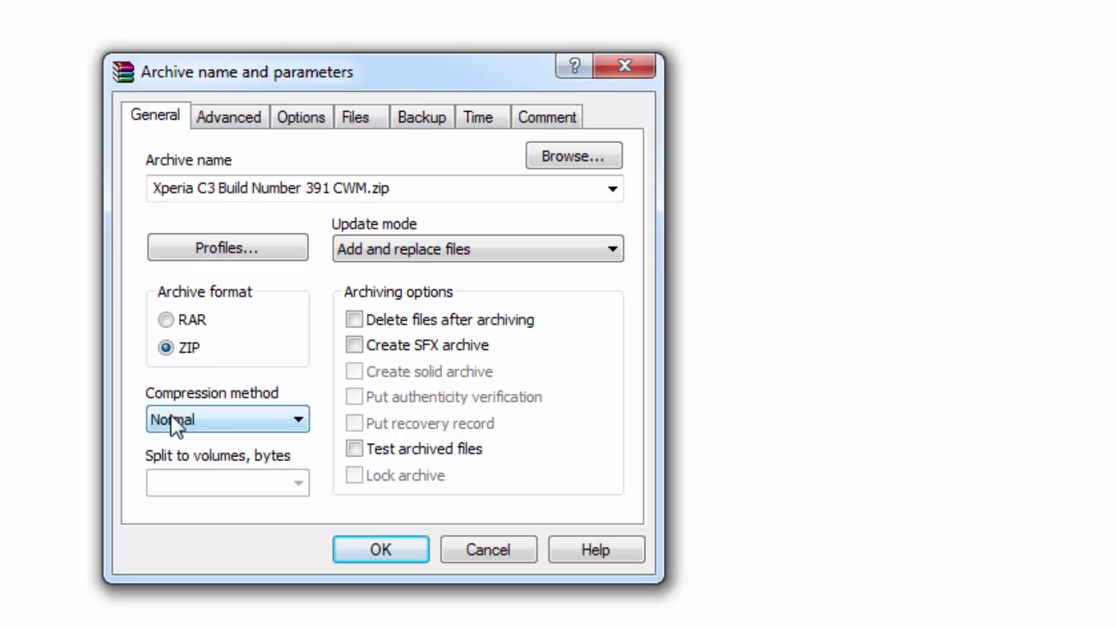
{"action": "left_click", "coordinate": [249, 420]}
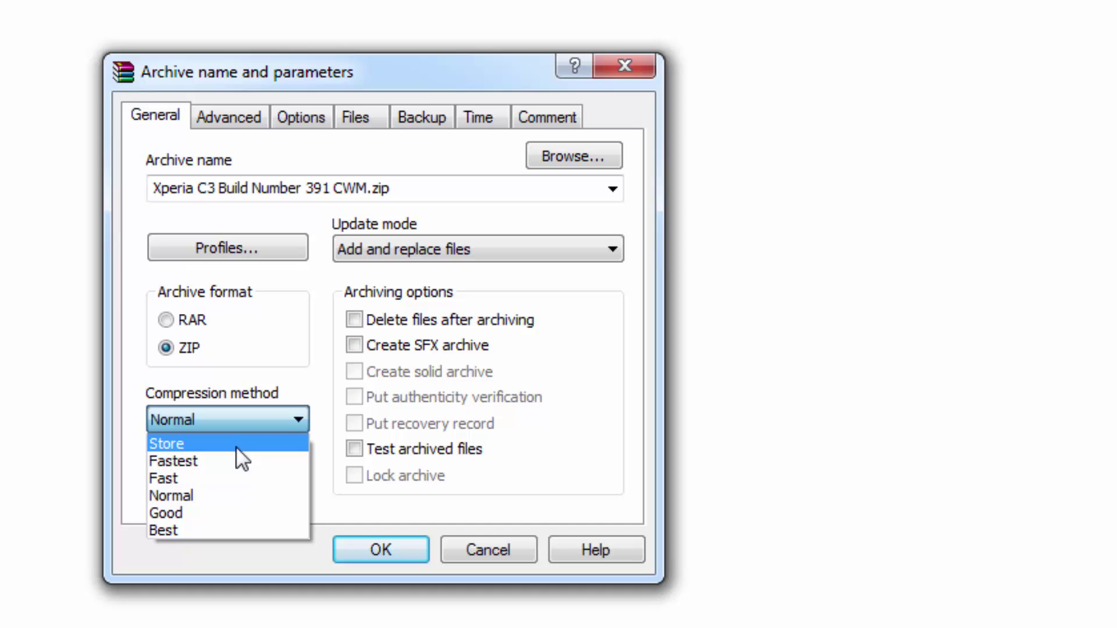
{"action": "left_click", "coordinate": [229, 497]}
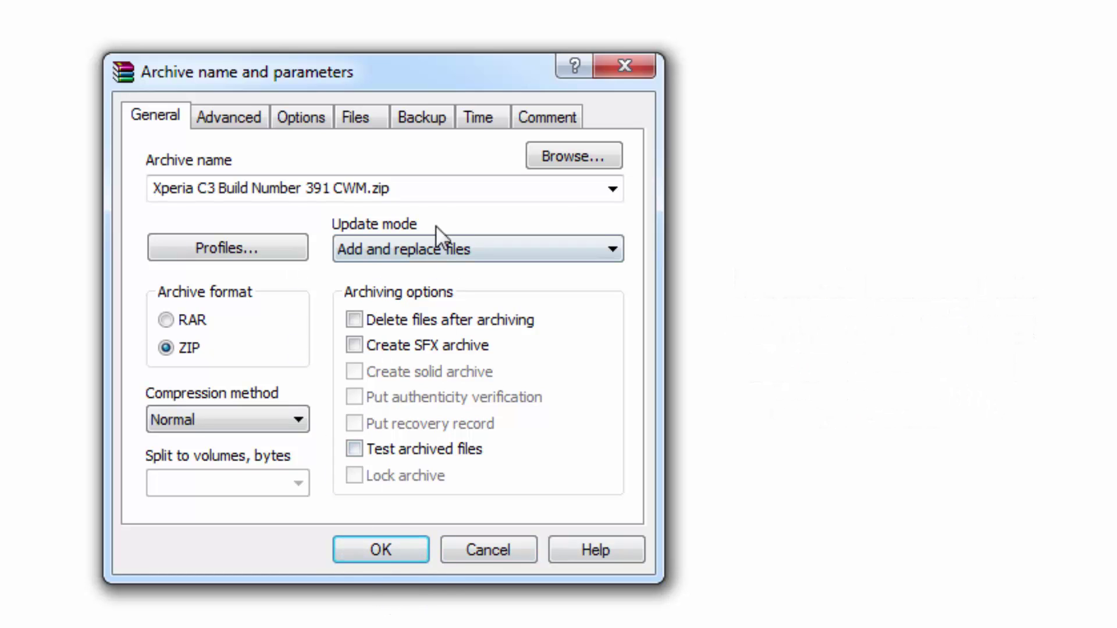
{"action": "left_click", "coordinate": [366, 547]}
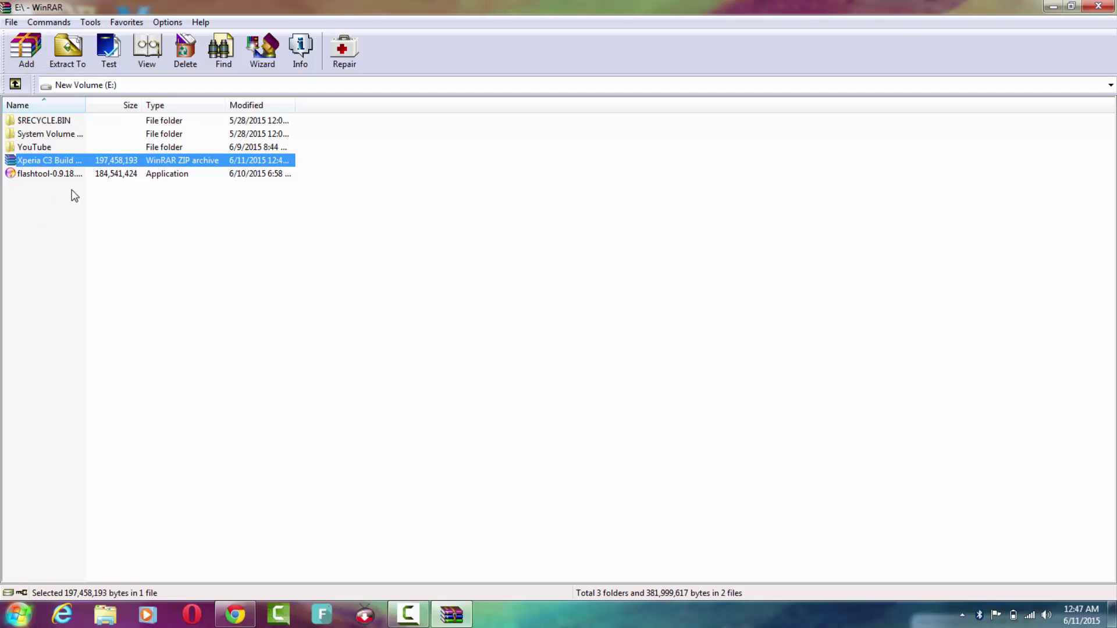
Step: Select the flashtool row, then add the Xperia C3 Build row to the selection
{"action": "left_click_drag", "start_coordinate": [60, 175], "coordinate": [60, 179]}
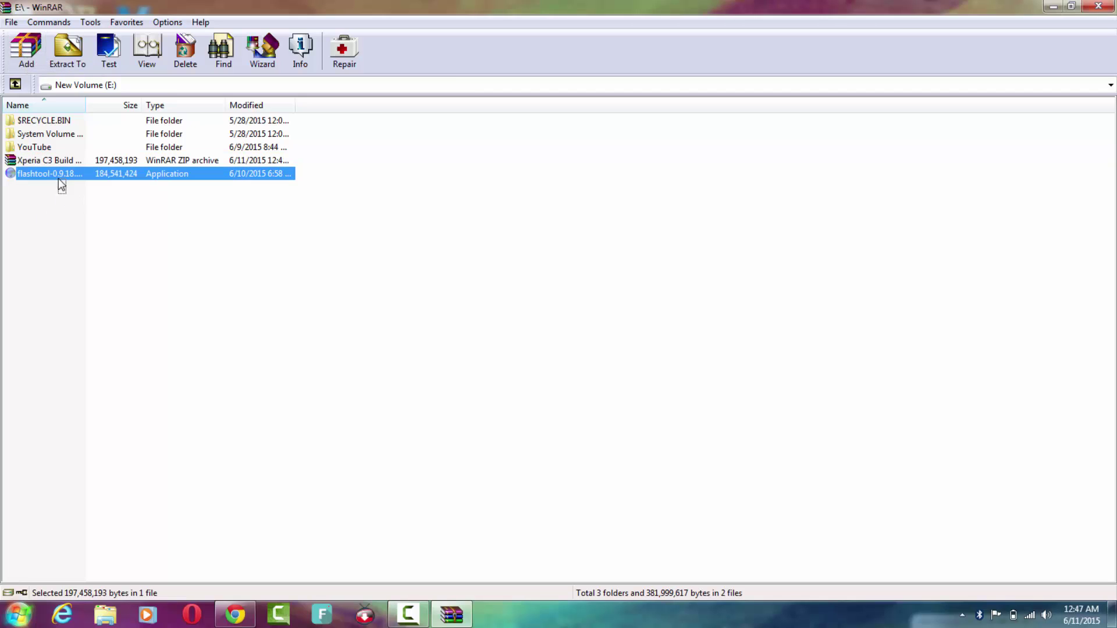
{"action": "left_click", "coordinate": [45, 160], "text": "ctrl"}
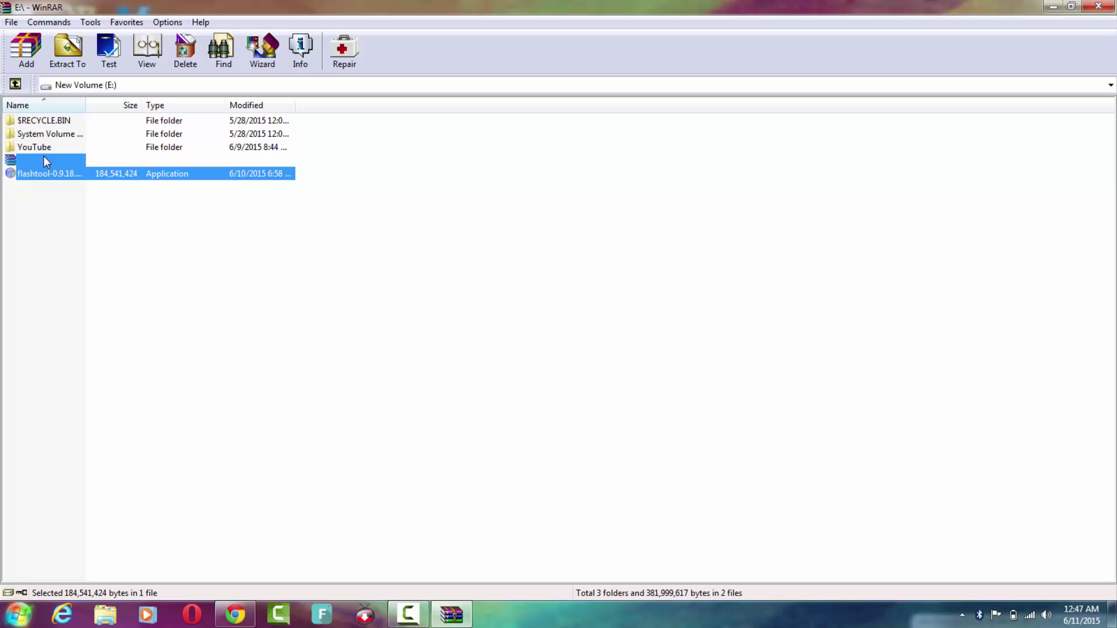
Step: Archive both files as a ZIP, choosing E:\YouTube as the save folder
{"action": "left_click", "coordinate": [21, 52]}
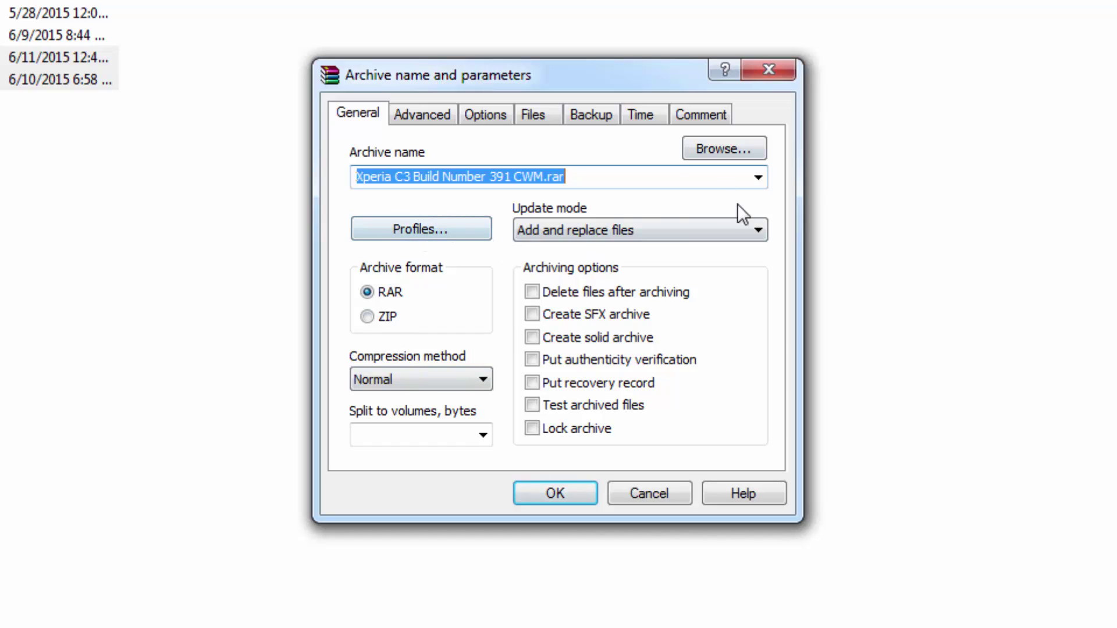
{"action": "left_click", "coordinate": [710, 149]}
{"action": "double_click", "coordinate": [529, 200]}
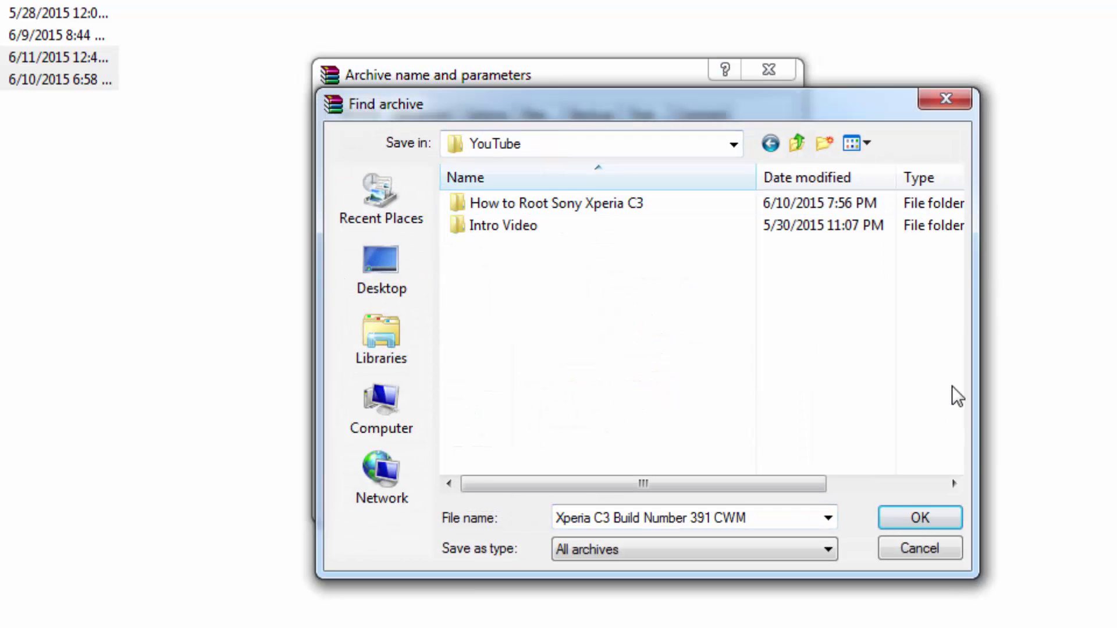
{"action": "left_click", "coordinate": [924, 521]}
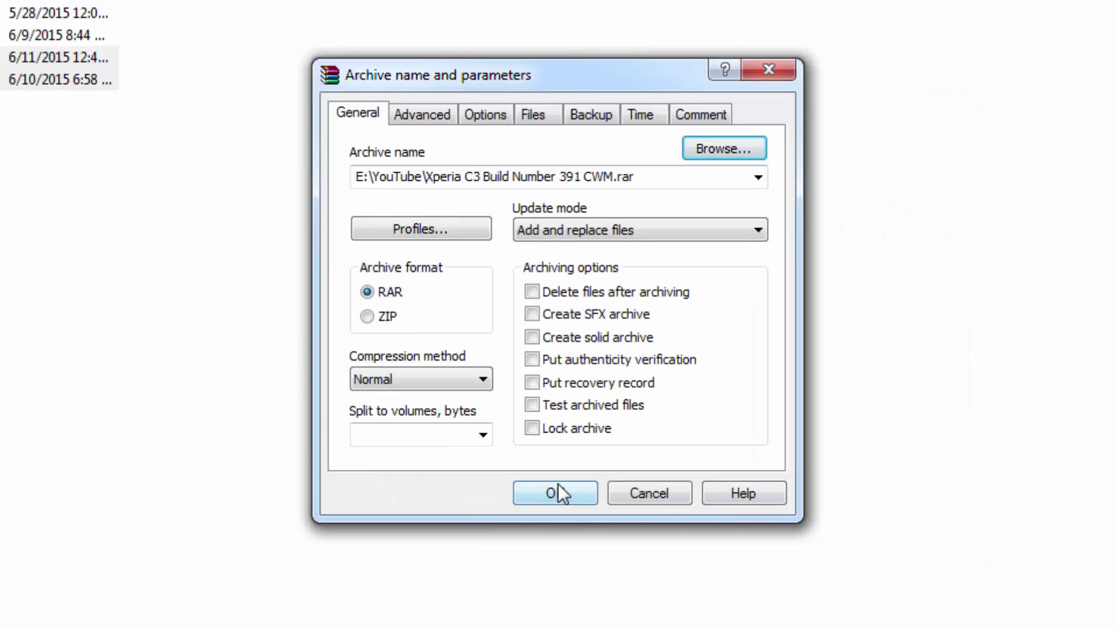
{"action": "left_click", "coordinate": [361, 318]}
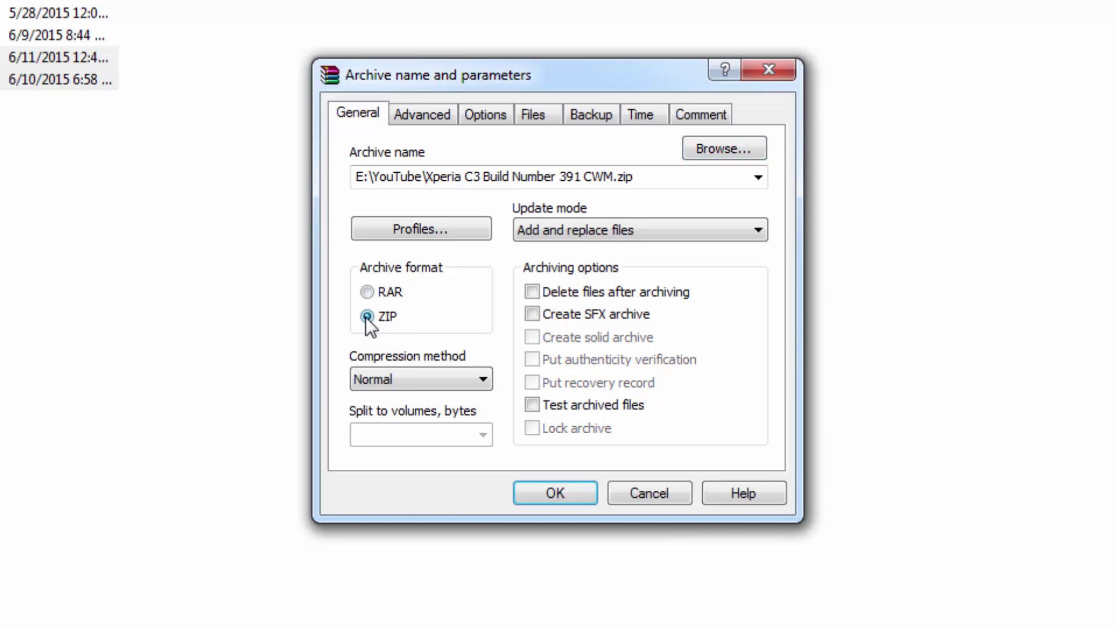
{"action": "left_click", "coordinate": [588, 491]}
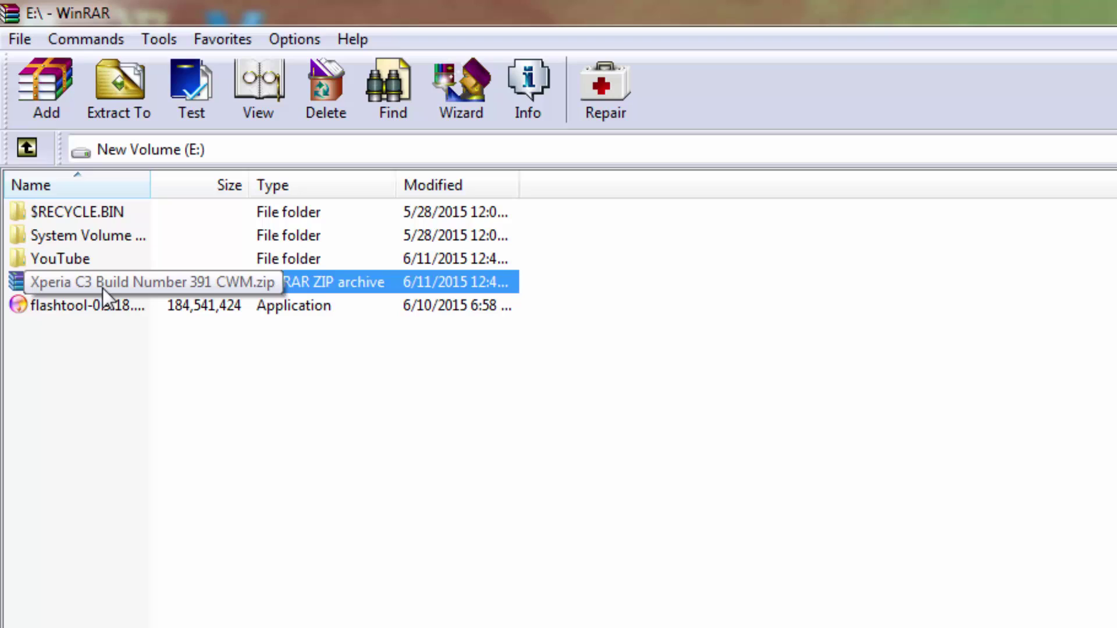
Step: Open E:\YouTube and select the new 382,032,187-byte Xperia C3 Build Number 391 CWM.zip
{"action": "double_click", "coordinate": [90, 267]}
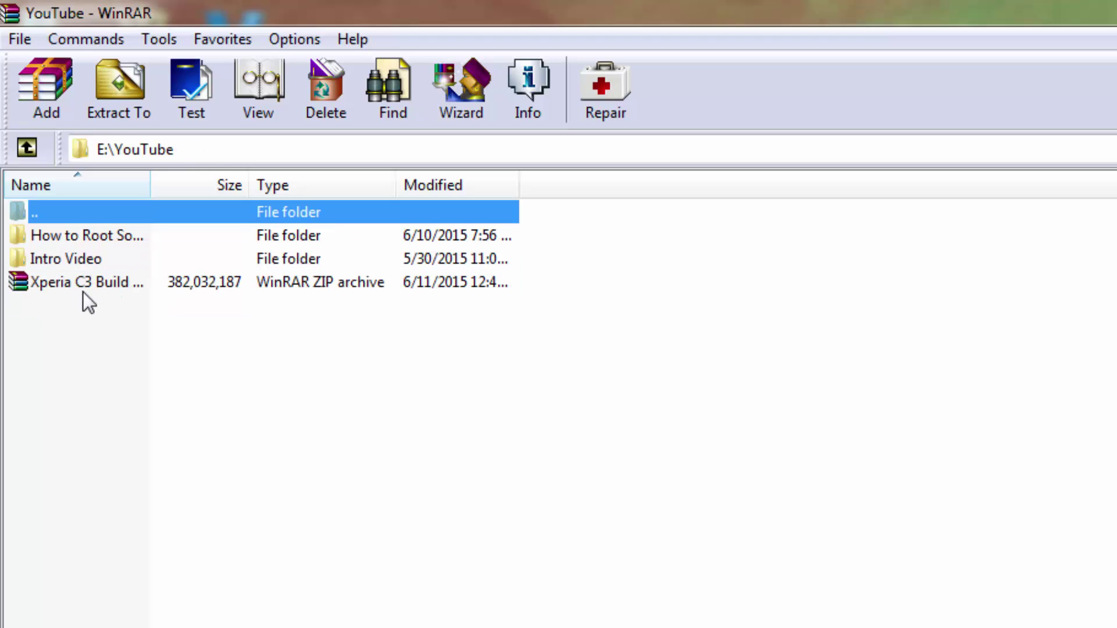
{"action": "left_click", "coordinate": [76, 284]}
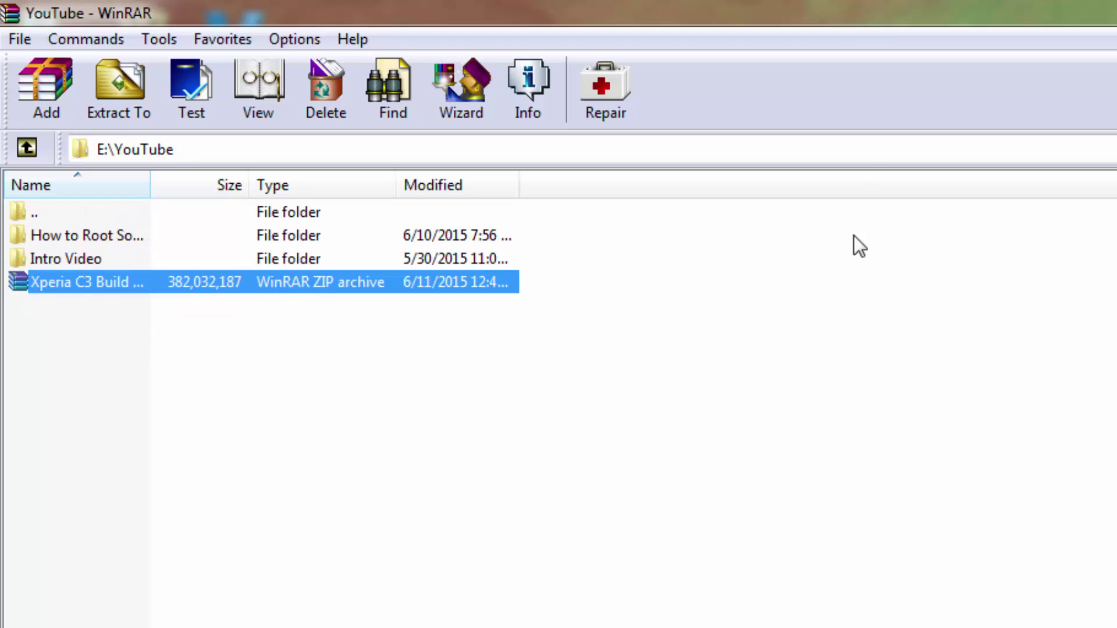
Step: Extract the ZIP to E:\YouTube\Xperia C3 Build Number 391 CWM
{"action": "right_click", "coordinate": [200, 278]}
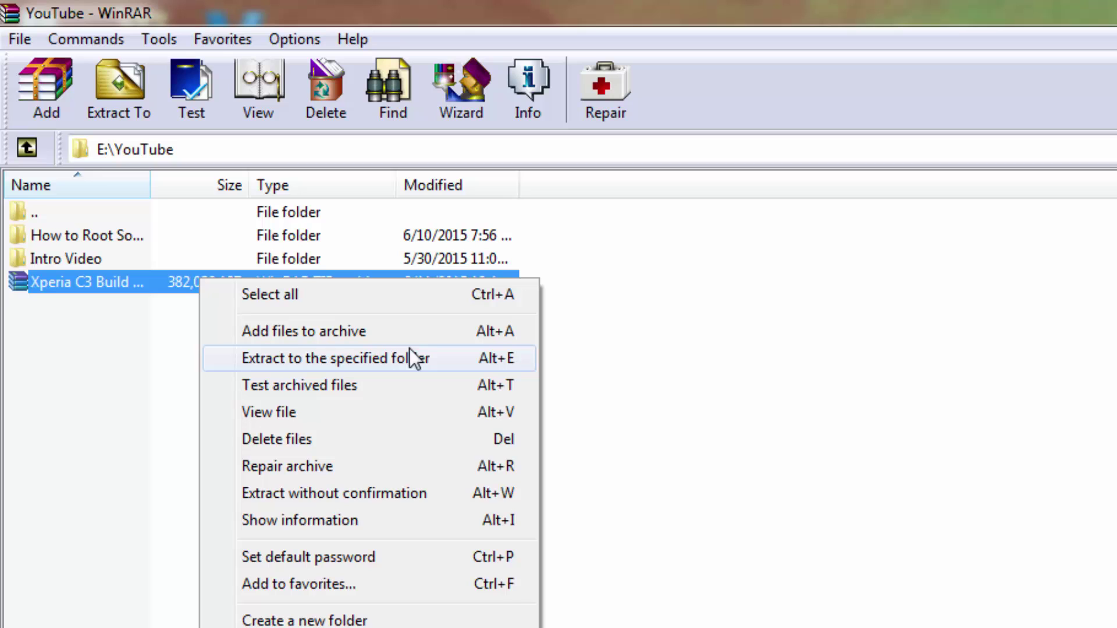
{"action": "left_click", "coordinate": [351, 357]}
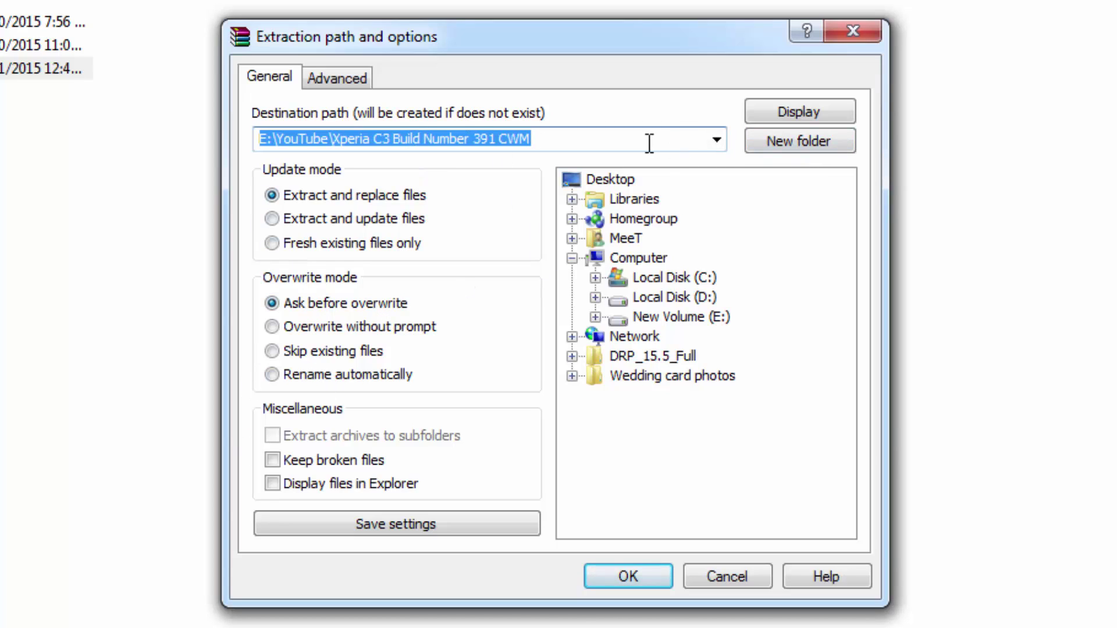
{"action": "left_click", "coordinate": [723, 137]}
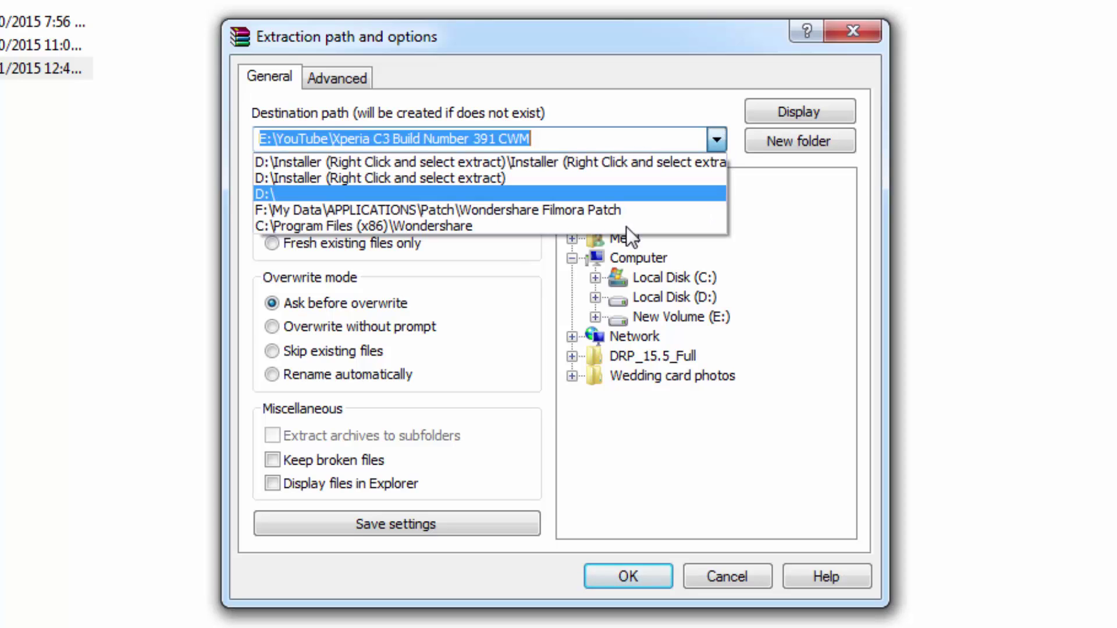
{"action": "left_click", "coordinate": [782, 111]}
{"action": "left_click", "coordinate": [785, 108]}
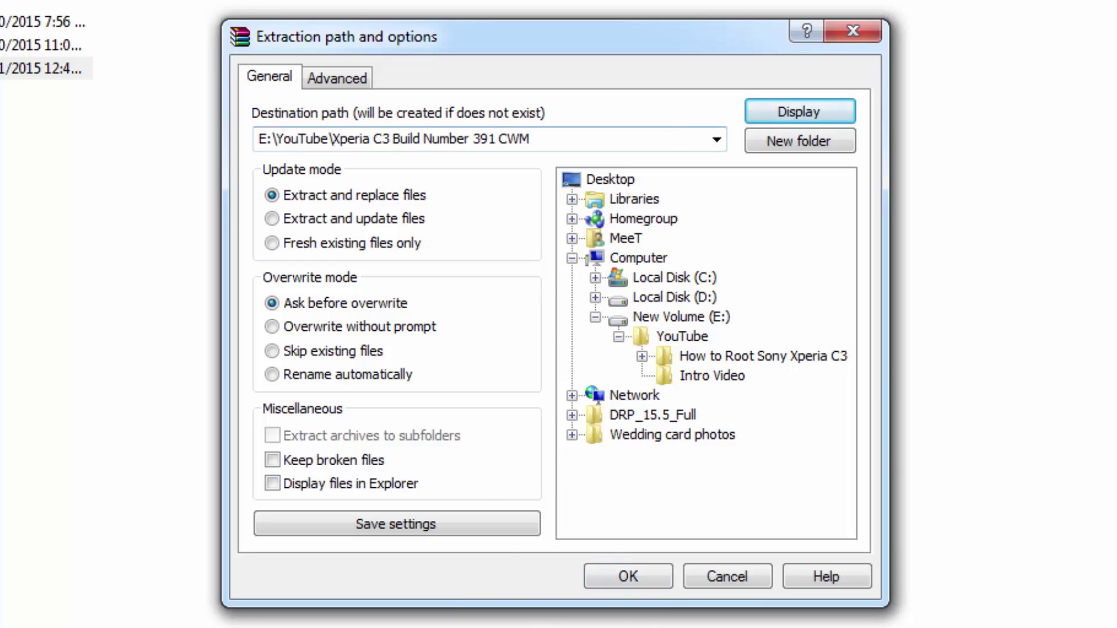
{"action": "left_click", "coordinate": [642, 574]}
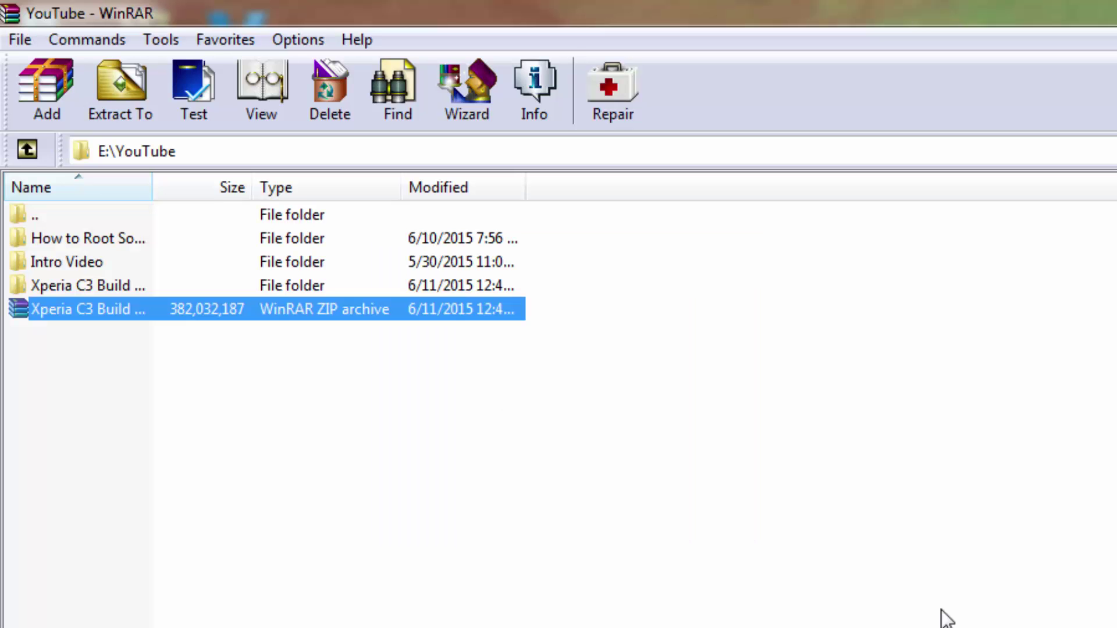
Step: Open the extracted Xperia C3 Build folder, then go back up to E:\YouTube
{"action": "double_click", "coordinate": [81, 280]}
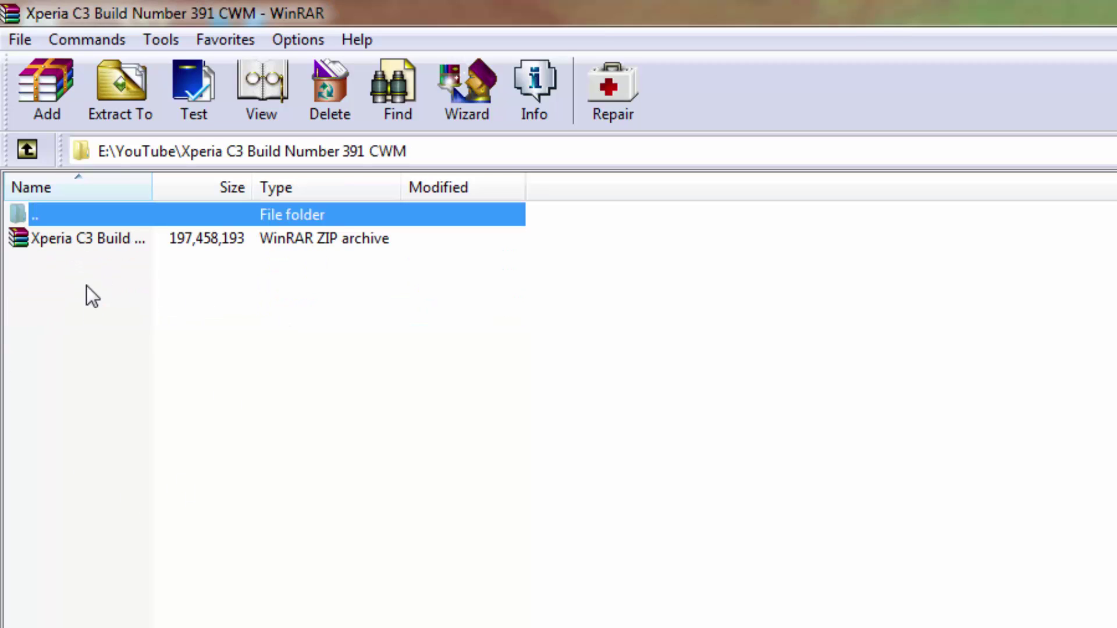
{"action": "key", "text": "BackSpace"}
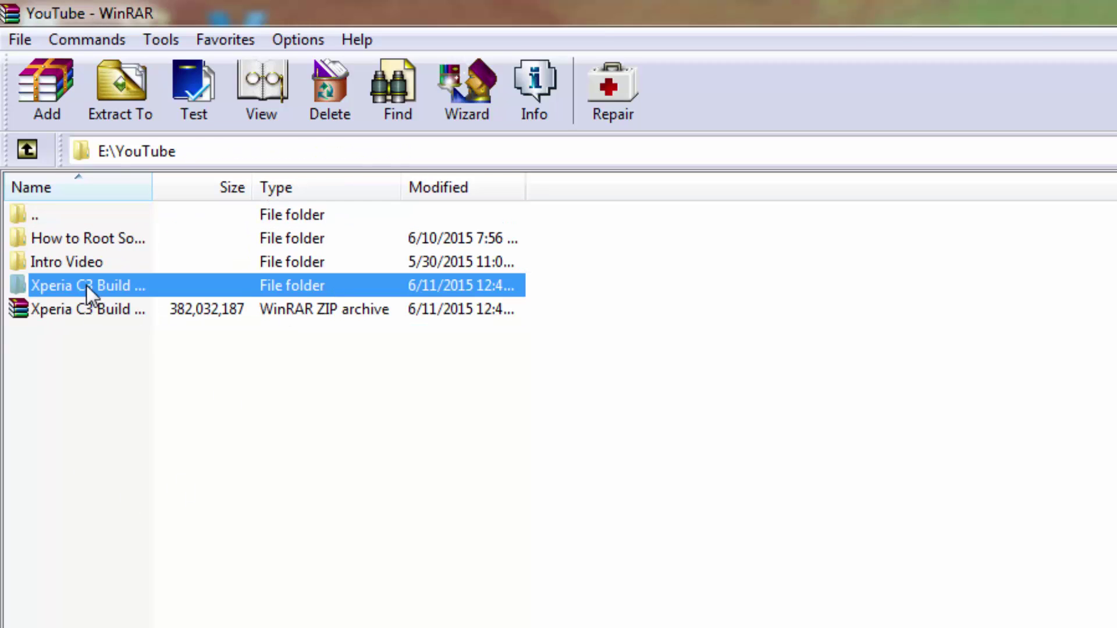
Step: Quit WinRAR and run Refresh from the desktop's context menu
{"action": "right_click", "coordinate": [196, 446]}
{"action": "left_click", "coordinate": [79, 577]}
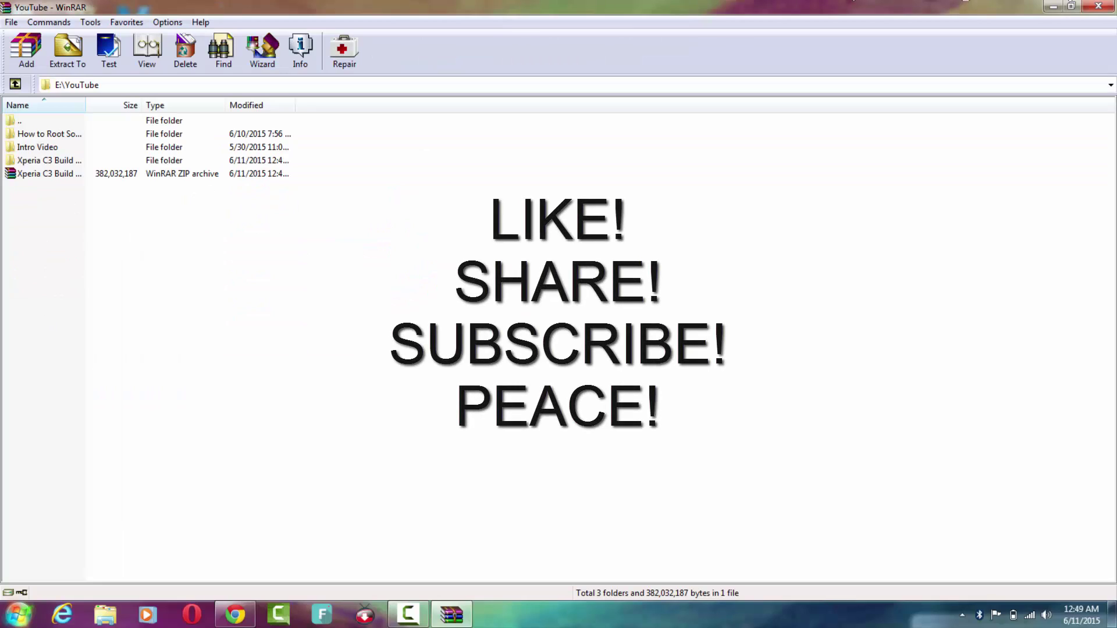
{"action": "left_click", "coordinate": [1099, 6]}
{"action": "right_click", "coordinate": [545, 324]}
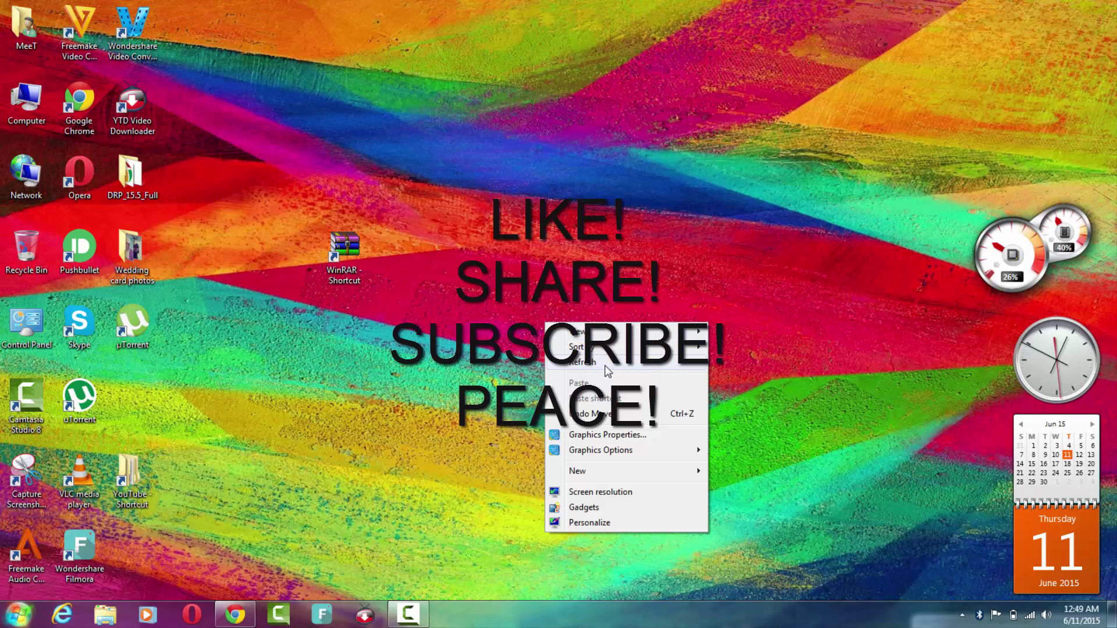
{"action": "left_click", "coordinate": [605, 366]}
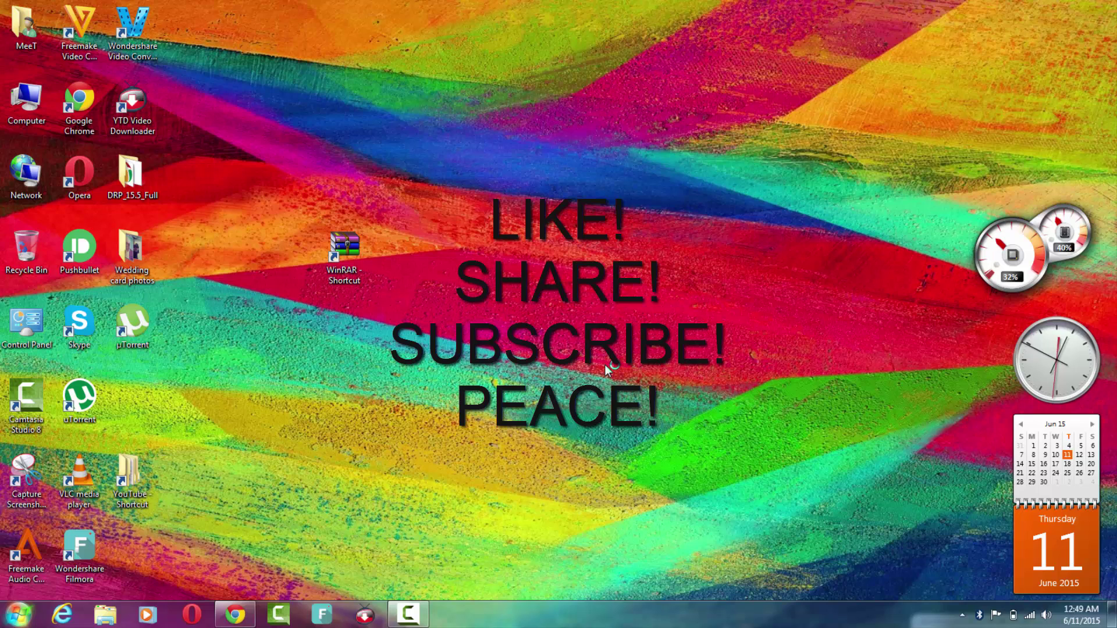